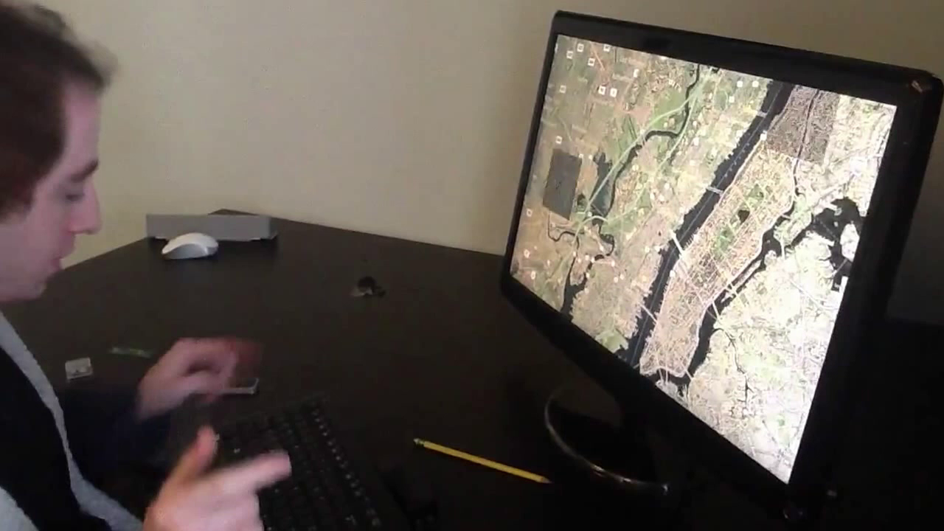
Close the New York Google Earth map and return to the desktop with Super+D
{"action": "key", "text": "super+d"}
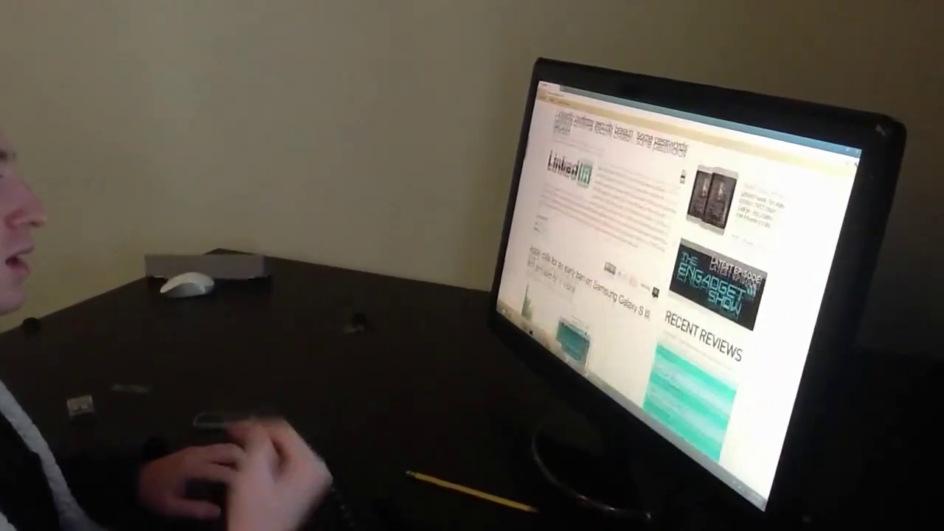
Close the scrolled Engadget news page to return to the desktop
{"action": "left_click", "coordinate": [857, 149]}
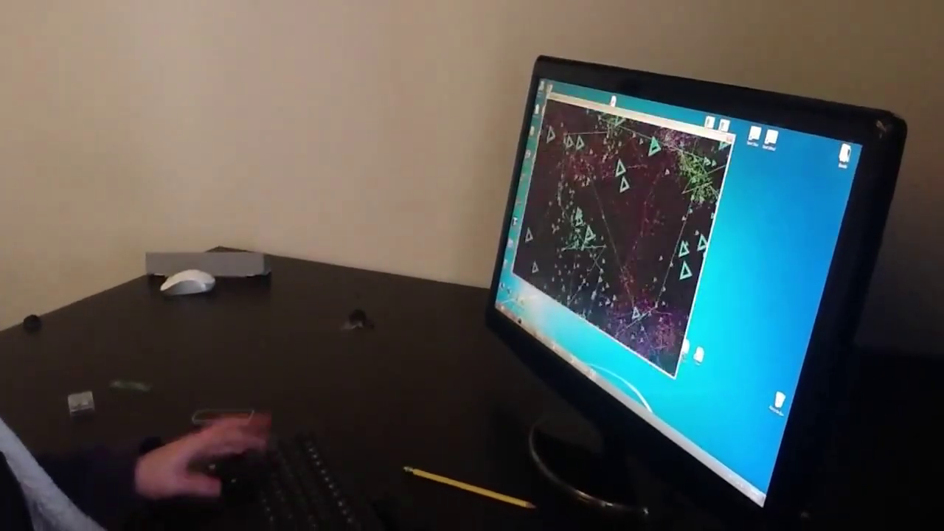
Switch the particle-and-triangle point visualization to fullscreen with F11
{"action": "key", "text": "F11"}
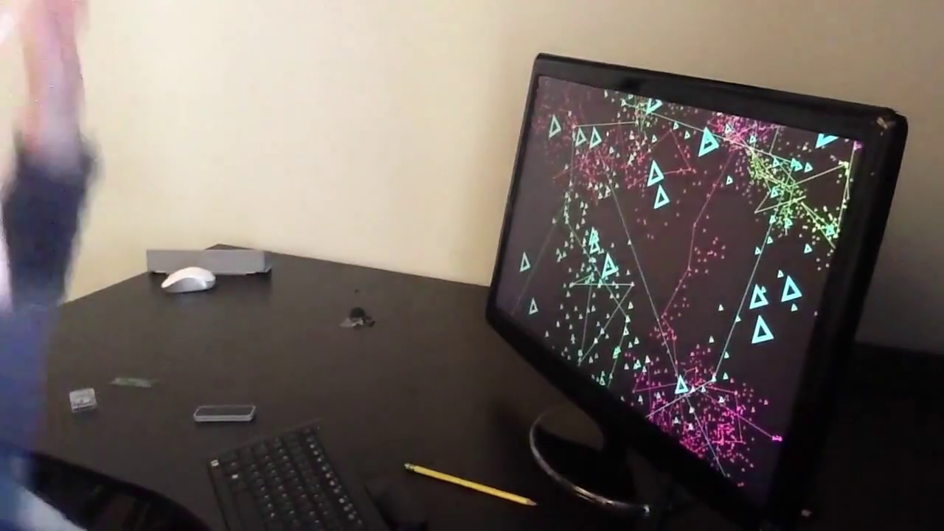